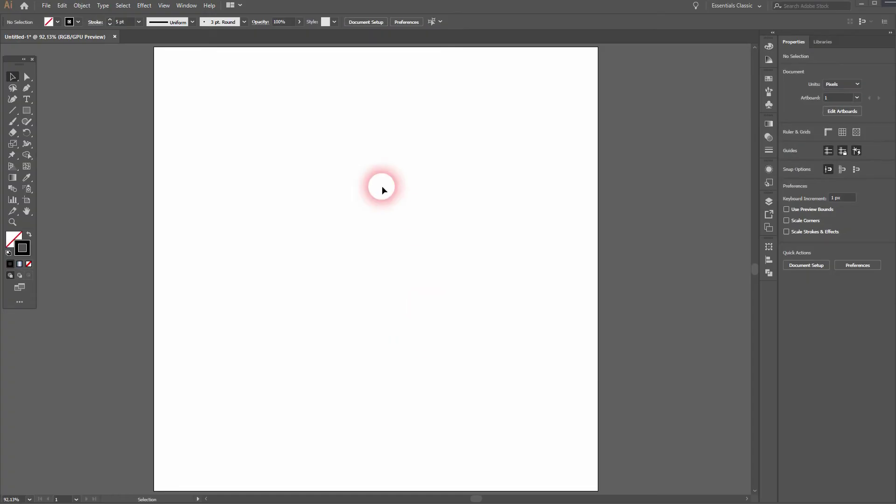
Draw a horizontal black 5 pt line about 370 px wide across the middle of the artboard.
click(163, 5)
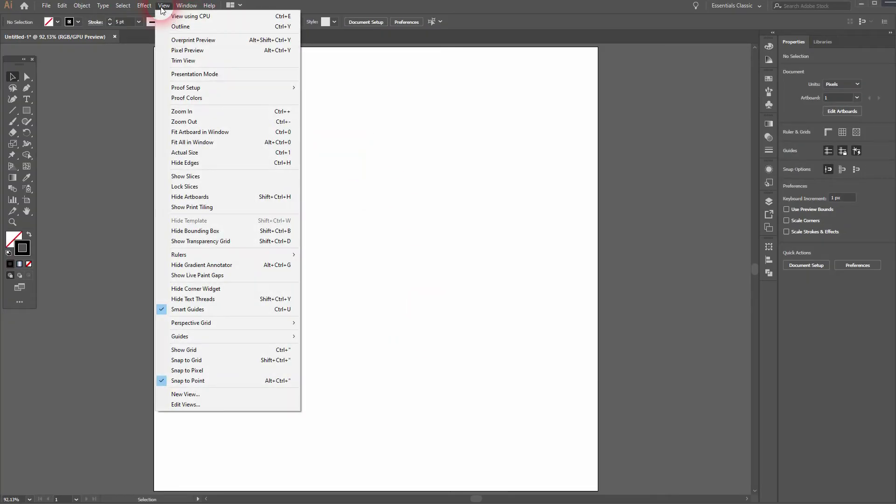
click(130, 40)
click(12, 110)
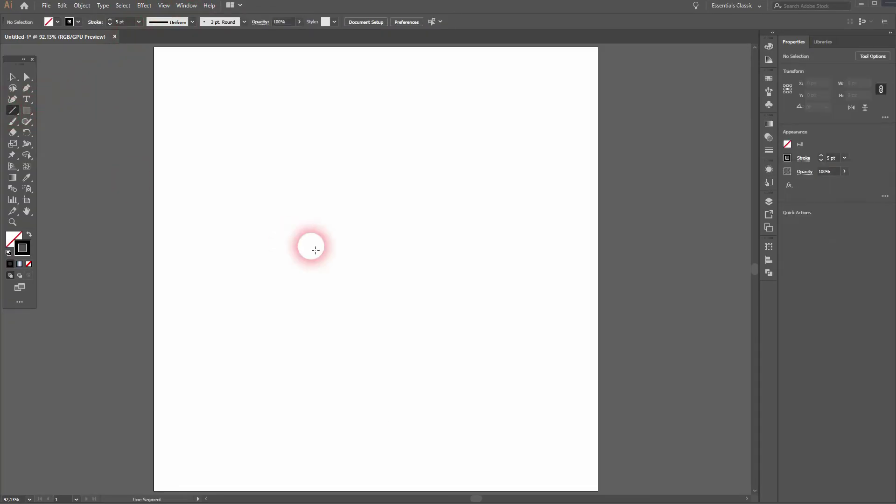
drag(325, 246, 528, 245)
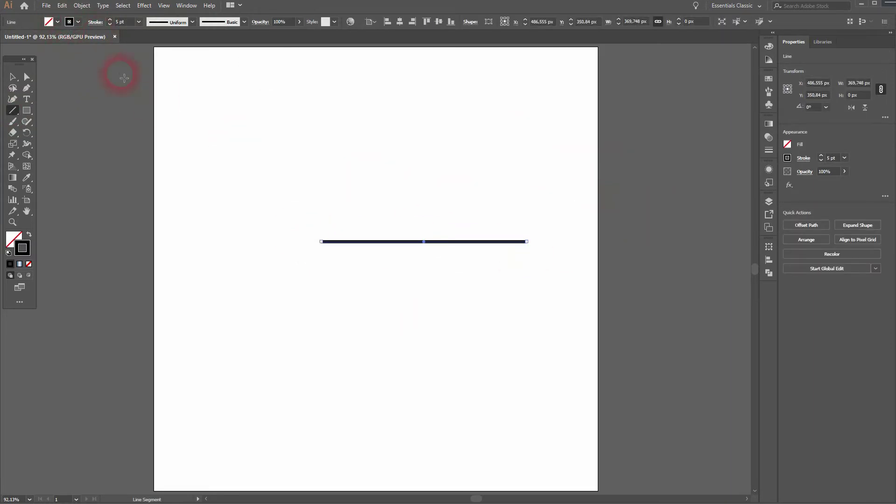
click(12, 77)
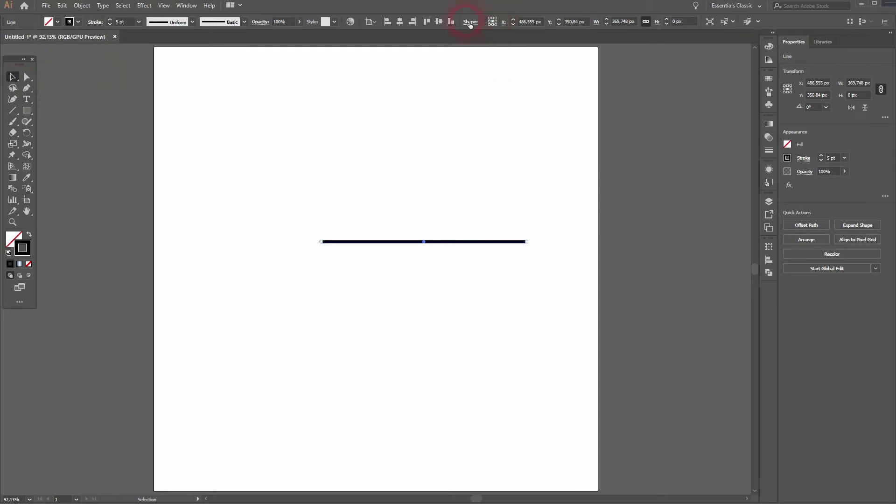
Centre the 5 pt line horizontally and set its stroke to round caps with round joins.
click(399, 22)
scroll(404, 229, up, 2)
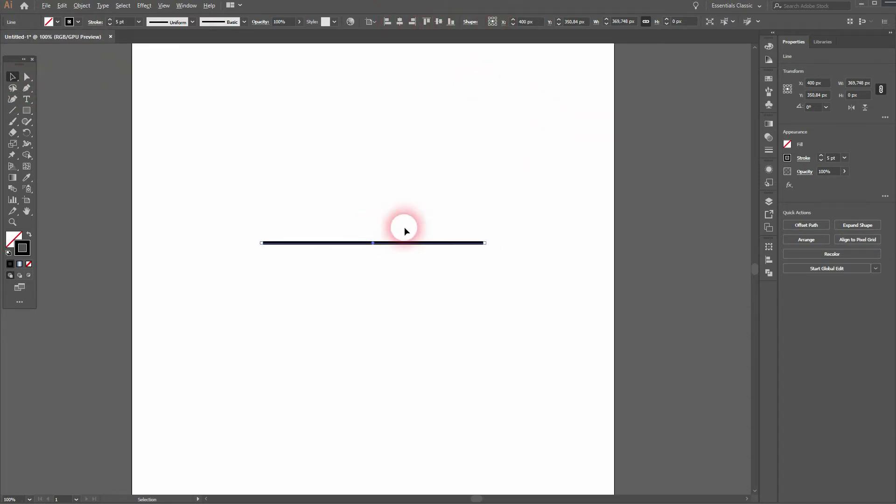
click(768, 149)
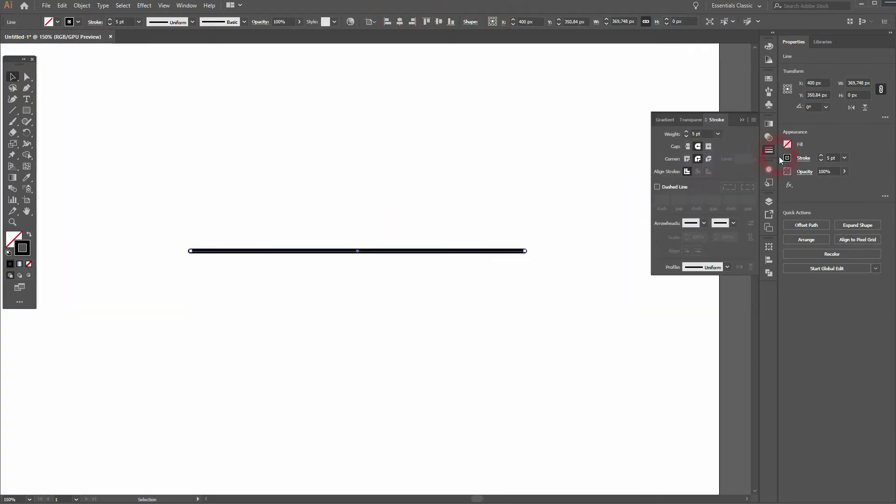
click(186, 6)
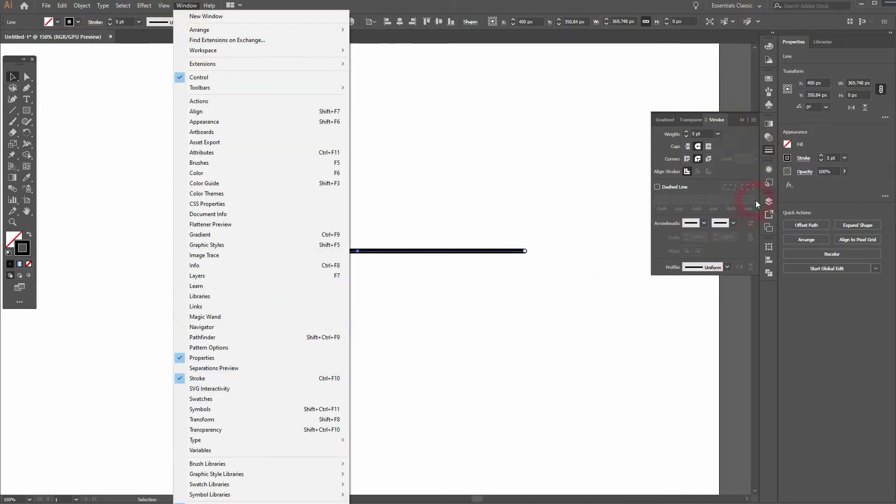
click(738, 175)
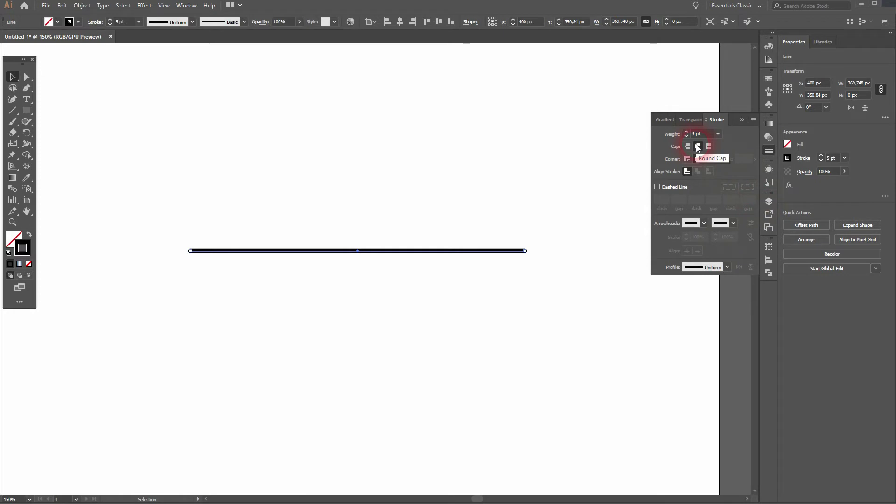
drag(536, 254, 516, 257)
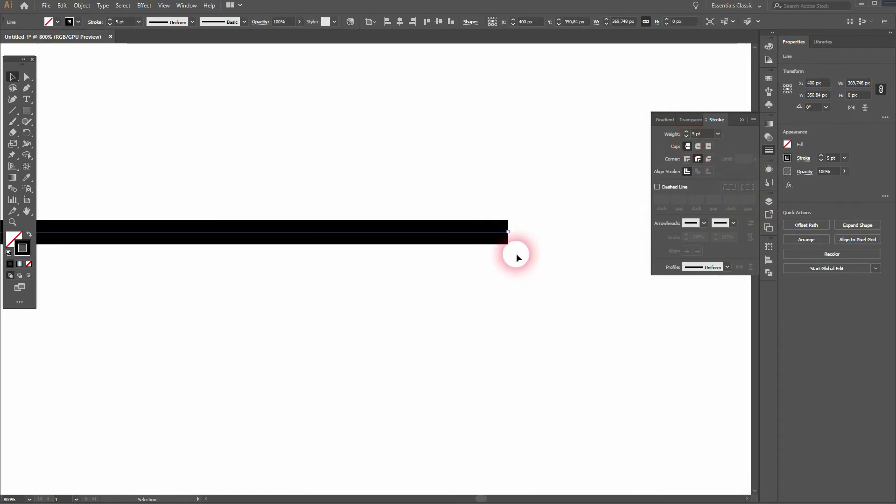
click(695, 148)
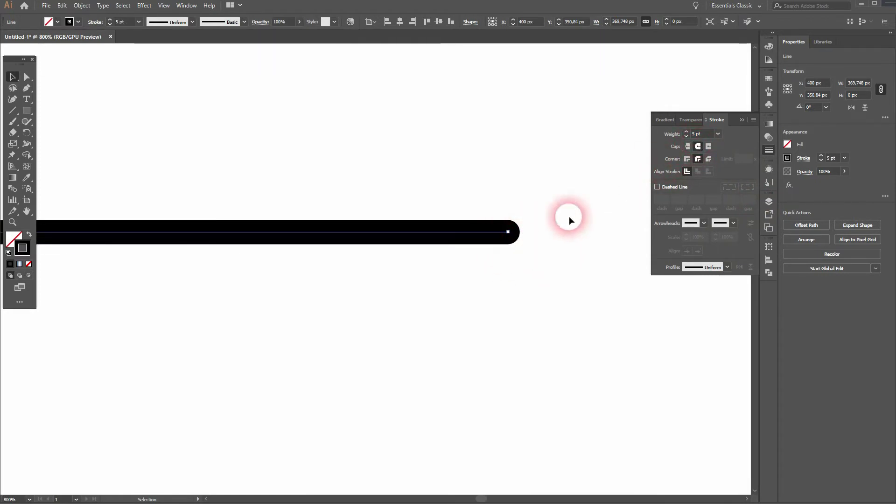
click(698, 160)
click(686, 159)
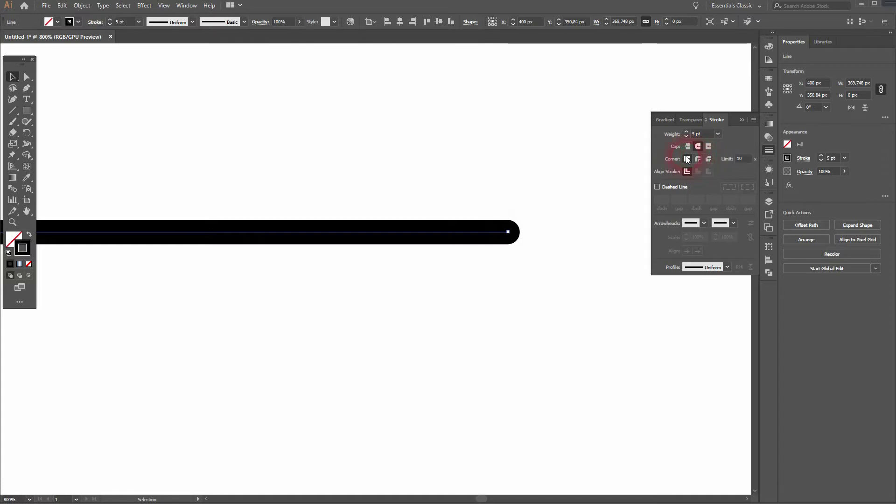
click(698, 161)
mouse_move(440, 256)
mouse_down()
mouse_move(437, 238)
mouse_move(434, 263)
mouse_up()
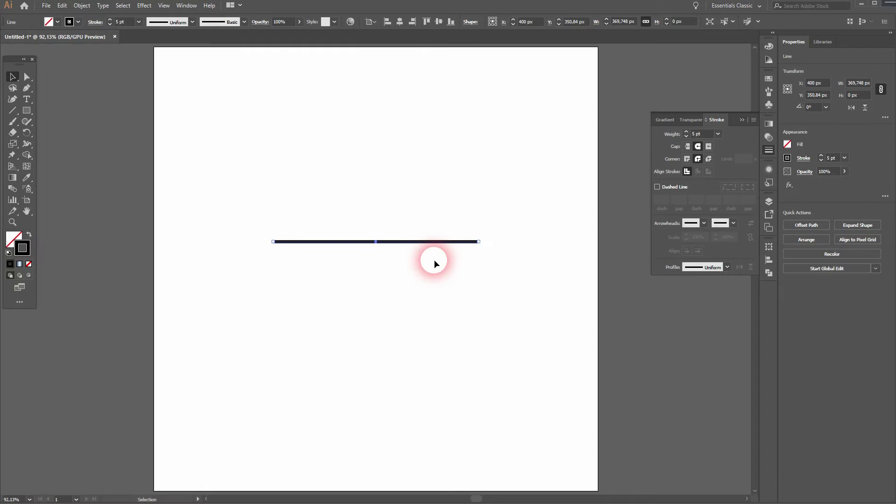
In the Appearance panel, add four more strokes so the line stacks five 5 pt black strokes.
click(741, 120)
click(769, 169)
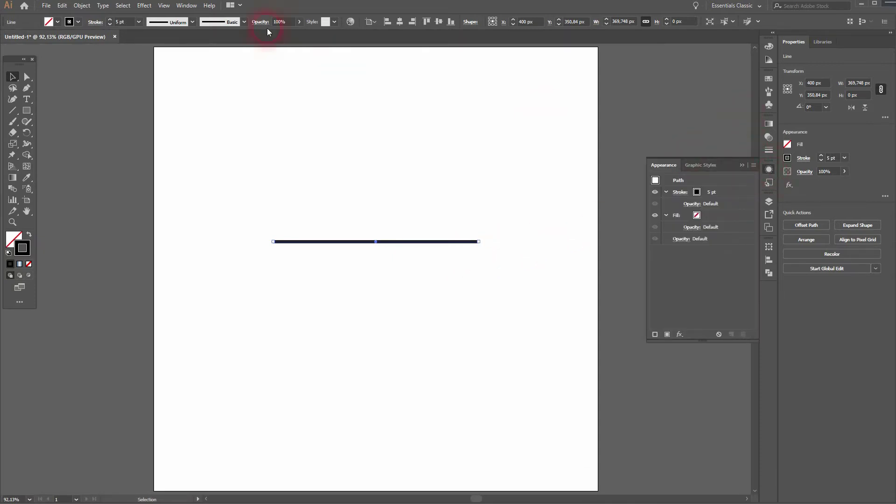
click(186, 7)
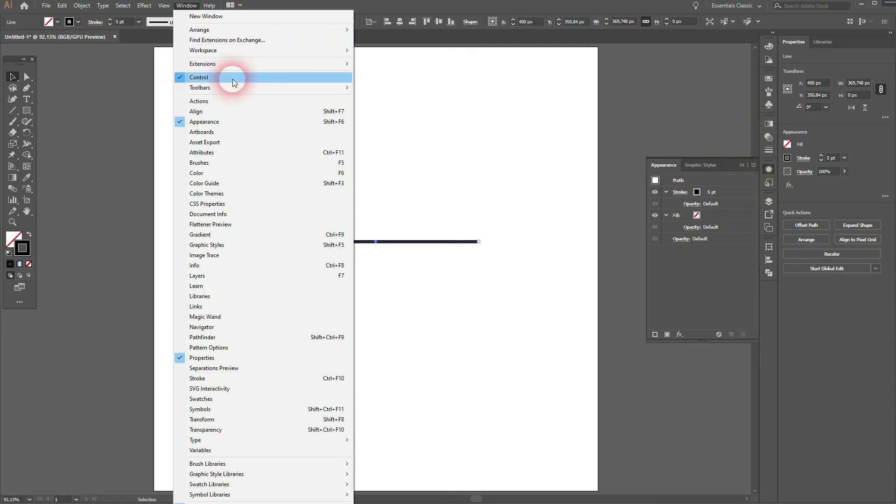
click(731, 297)
ctrl+click(406, 236)
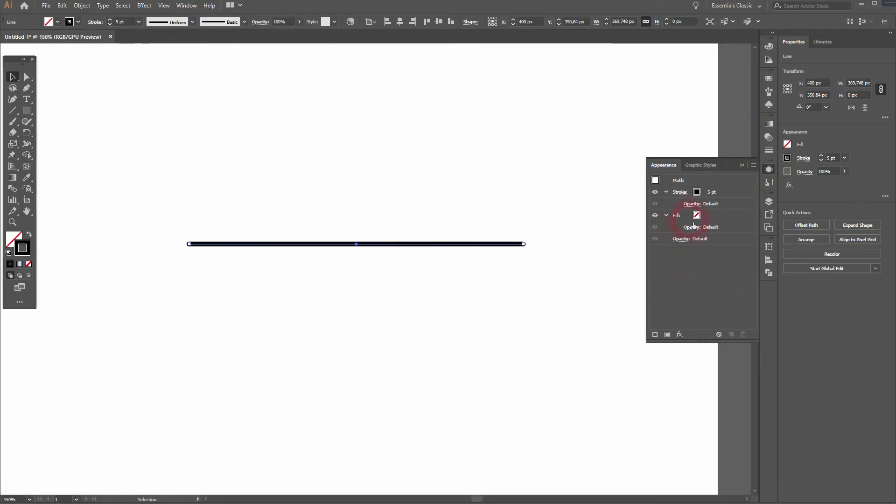
click(741, 215)
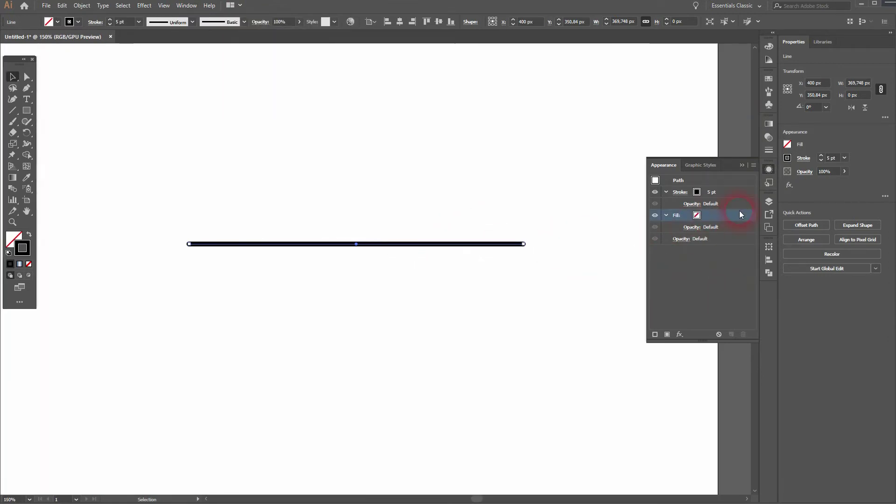
click(654, 334)
click(655, 334)
click(655, 334)
click(655, 334)
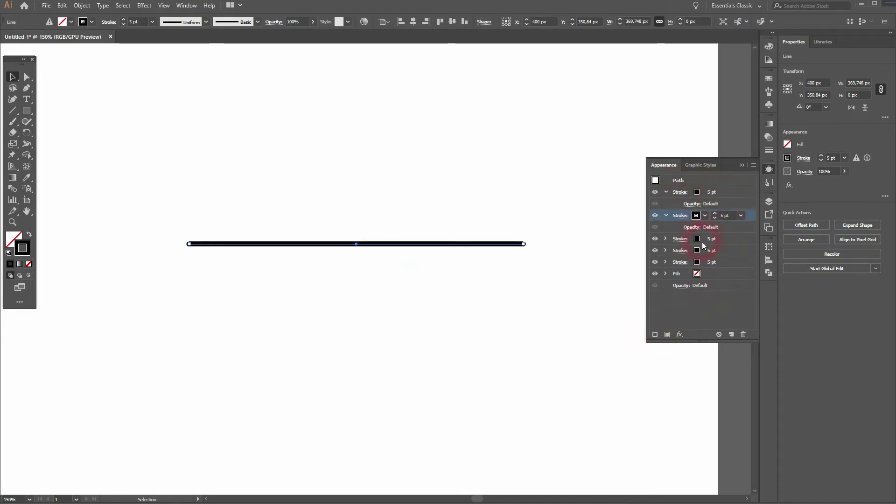
Colour the line's top stroke crimson.
click(698, 191)
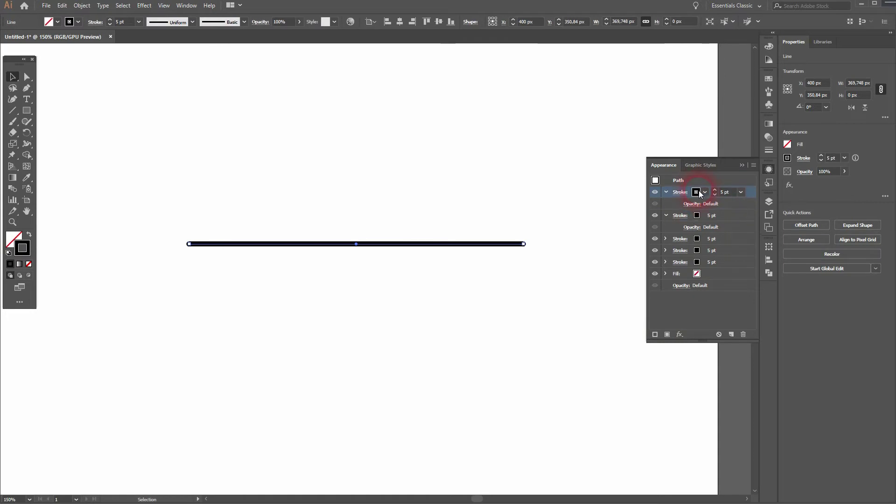
click(696, 192)
click(598, 217)
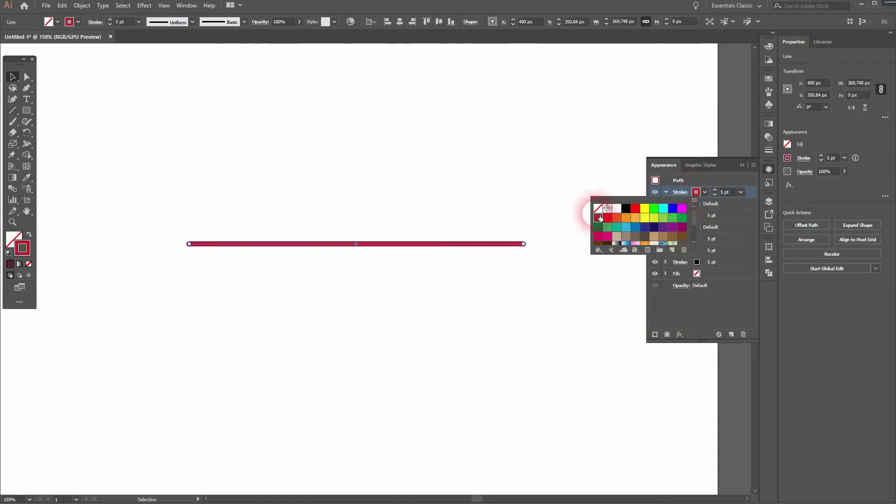
click(730, 177)
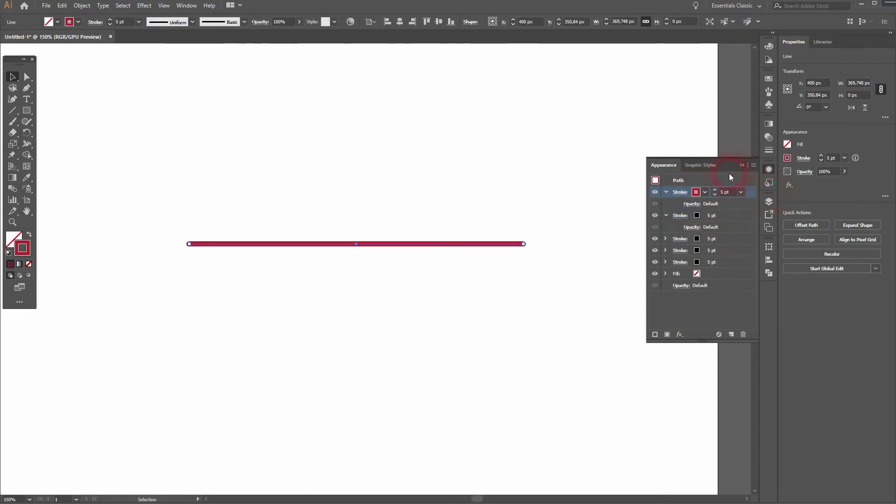
Colour the second stroke red and thicken it to 10 pt.
click(695, 216)
click(695, 215)
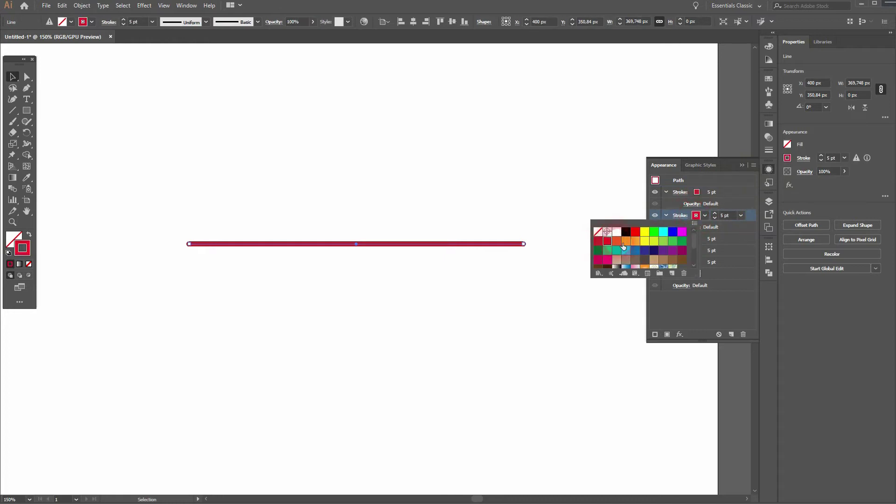
click(728, 215)
click(714, 213)
click(715, 213)
click(715, 213)
click(715, 213)
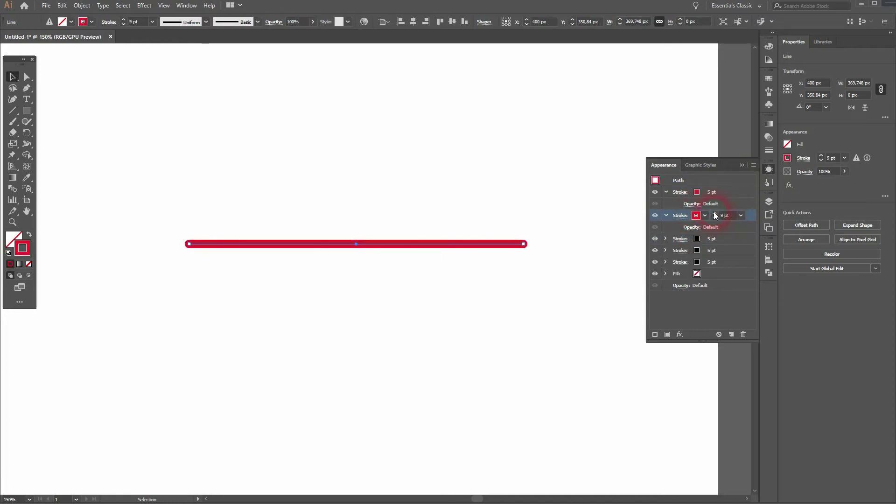
click(715, 213)
scroll(490, 238, up, 7)
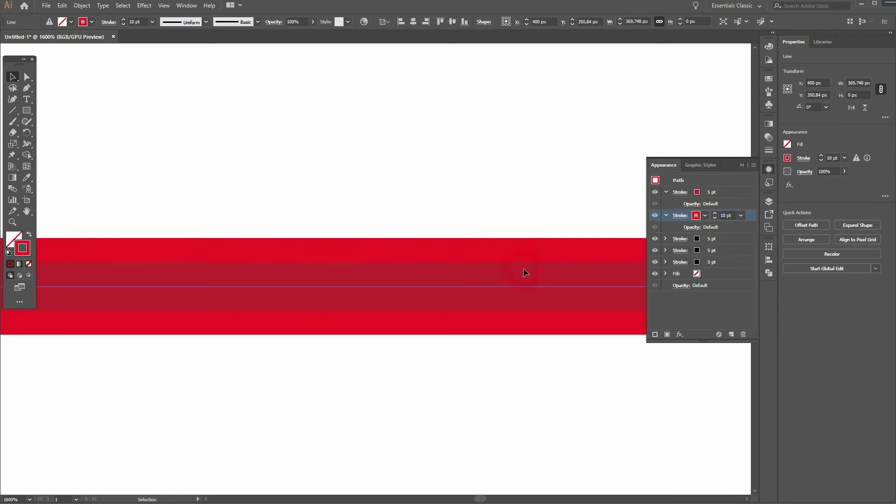
scroll(523, 273, down, 3)
drag(524, 273, 447, 335)
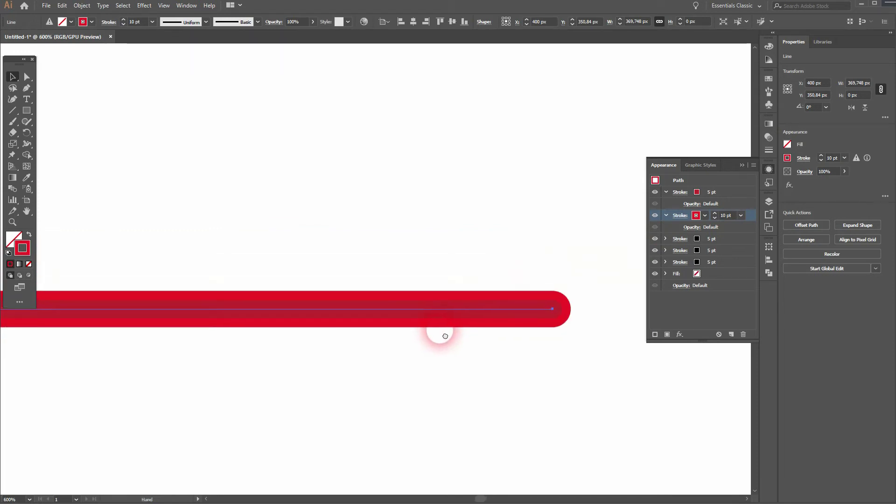
Colour the third stroke orange and thicken it to 15 pt.
click(694, 241)
click(696, 239)
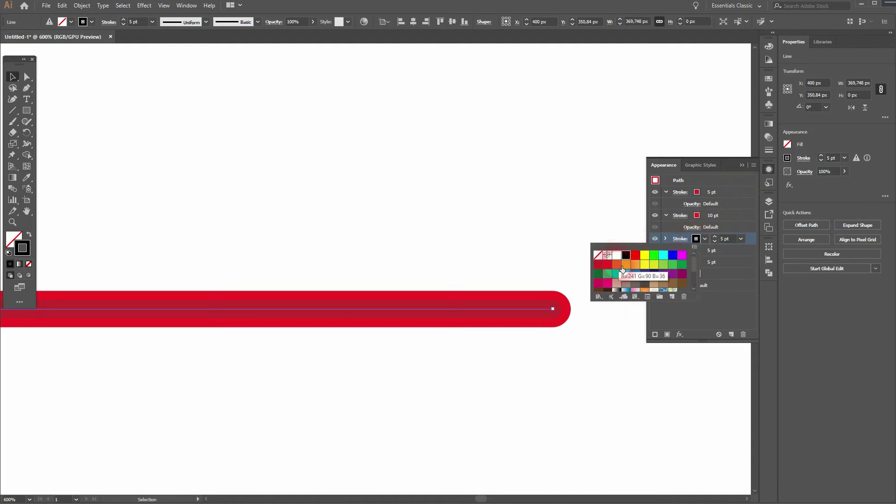
click(622, 269)
click(715, 237)
click(714, 236)
click(714, 237)
click(714, 236)
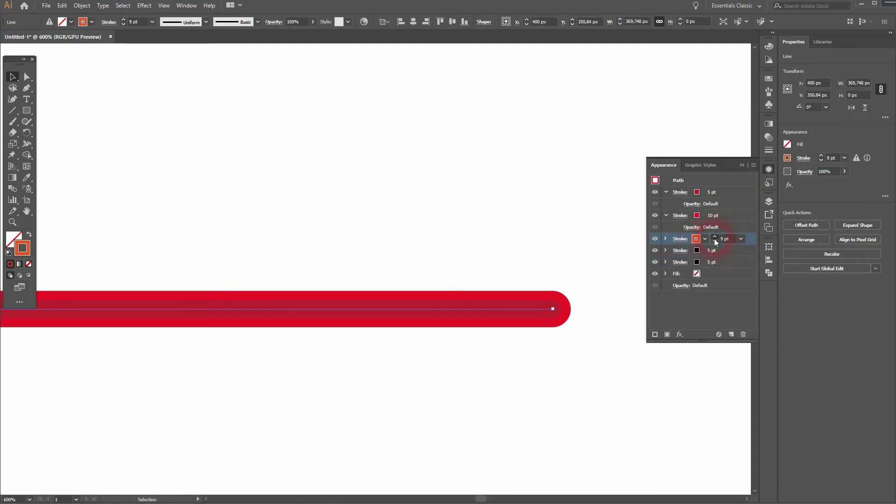
click(714, 237)
click(715, 237)
click(714, 237)
click(714, 237)
click(714, 237)
click(715, 237)
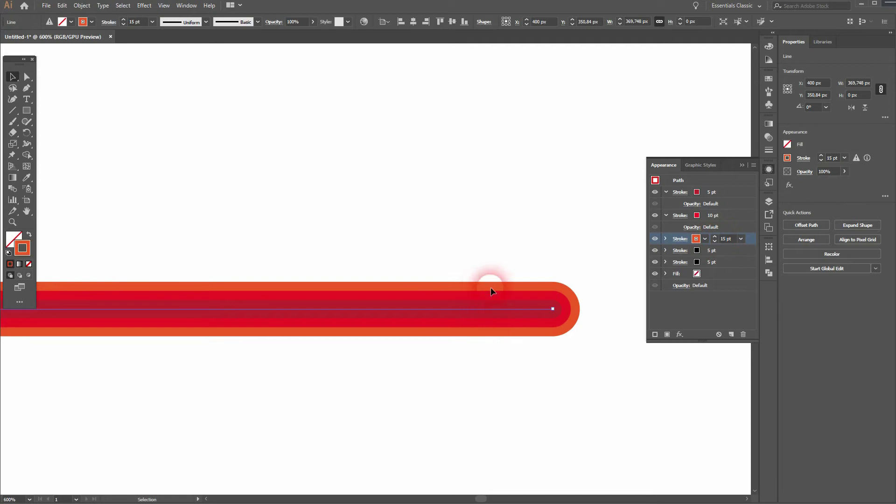
Colour the fourth stroke orange and widen it to 20 pt.
click(696, 251)
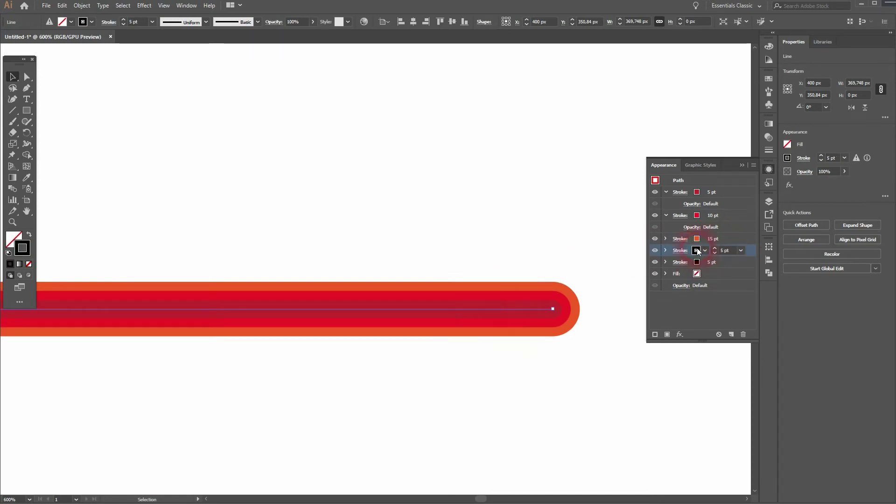
click(697, 251)
click(626, 275)
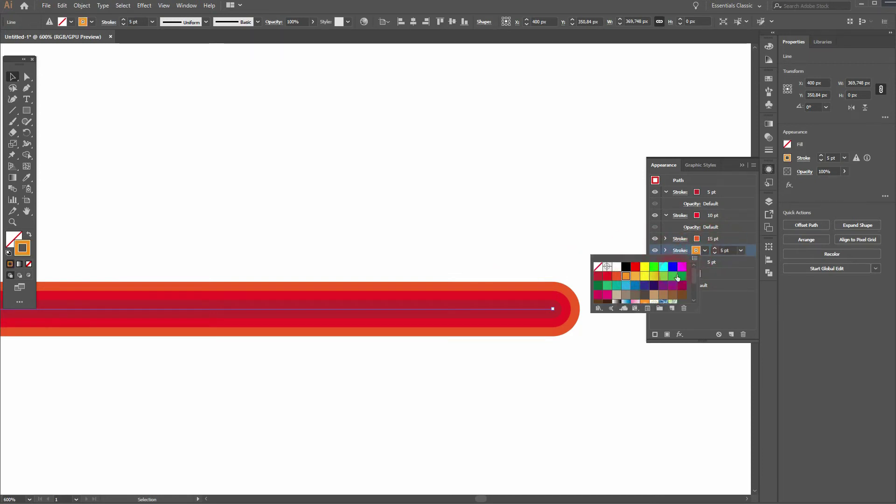
click(715, 252)
click(715, 248)
click(715, 248)
click(715, 249)
click(715, 249)
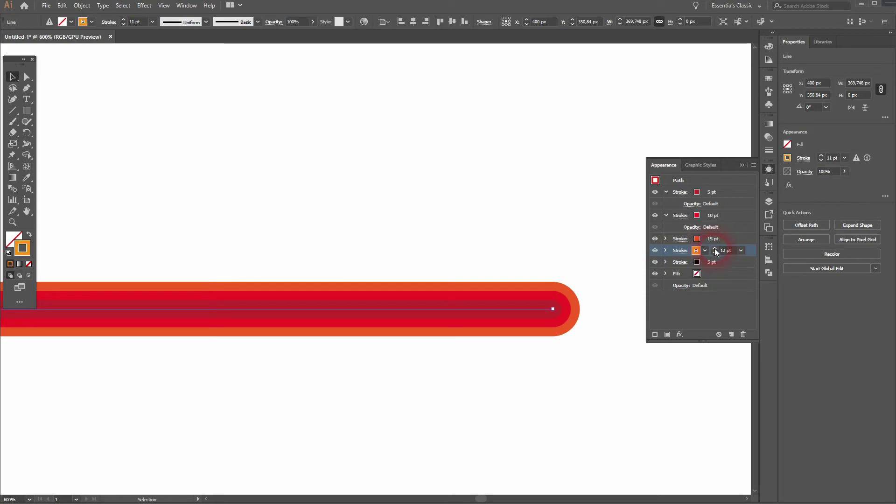
click(715, 249)
click(715, 249)
click(714, 249)
click(715, 249)
click(715, 249)
click(715, 249)
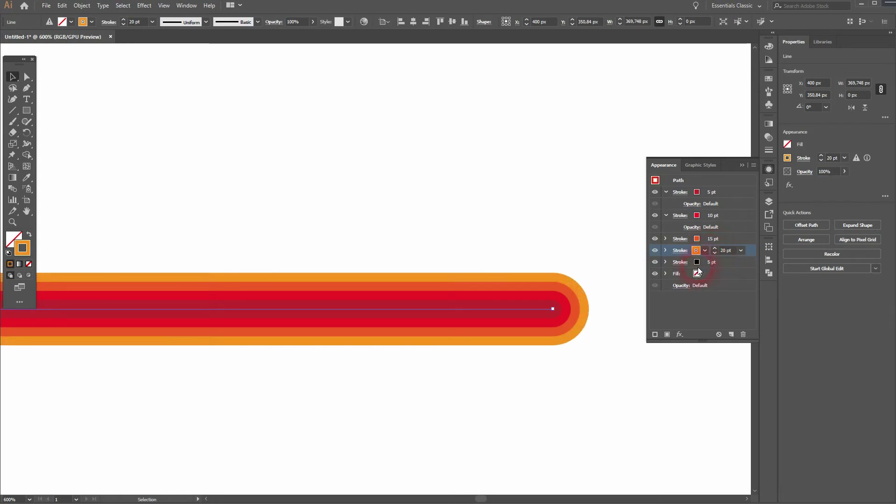
Recolour the outermost black stroke light orange and thicken it toward 25 pt.
click(696, 261)
click(697, 261)
click(635, 287)
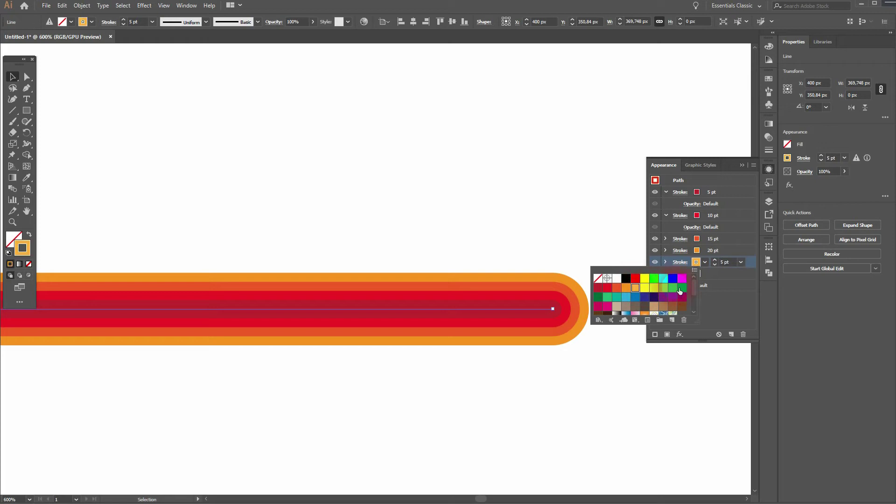
click(715, 261)
click(715, 260)
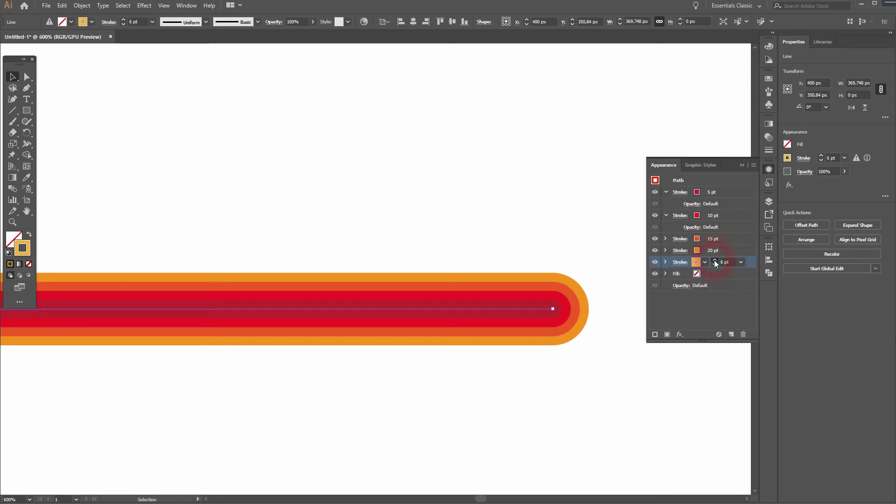
click(716, 261)
click(716, 261)
click(715, 262)
click(715, 261)
click(716, 262)
click(715, 261)
click(716, 261)
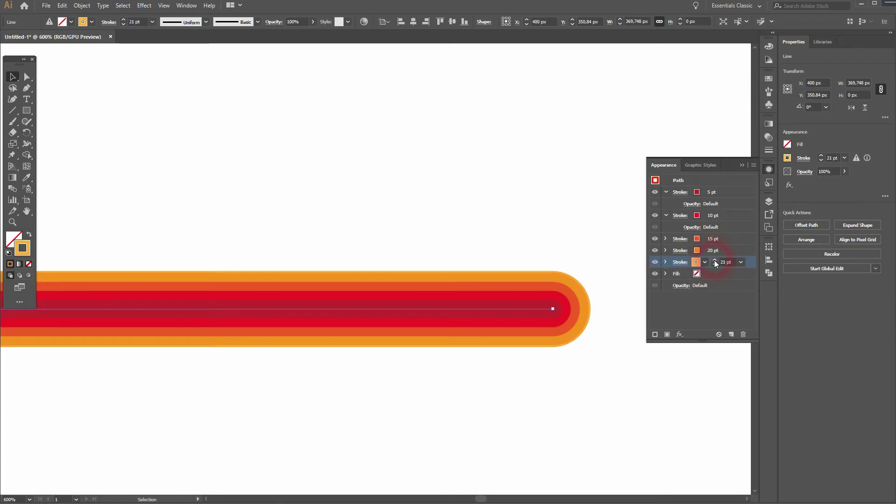
click(715, 262)
click(715, 261)
click(715, 261)
click(715, 262)
click(715, 261)
click(715, 262)
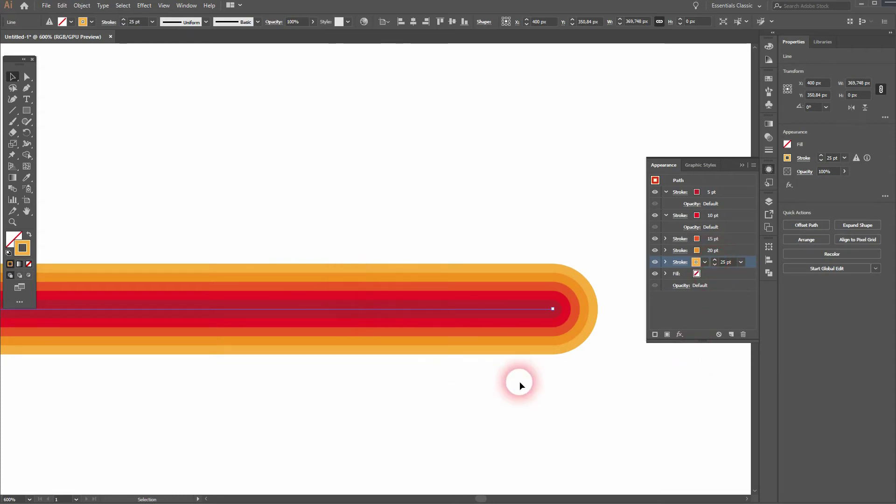
Save the selected multi-stroke line as a new graphic style, then delete the line.
click(752, 167)
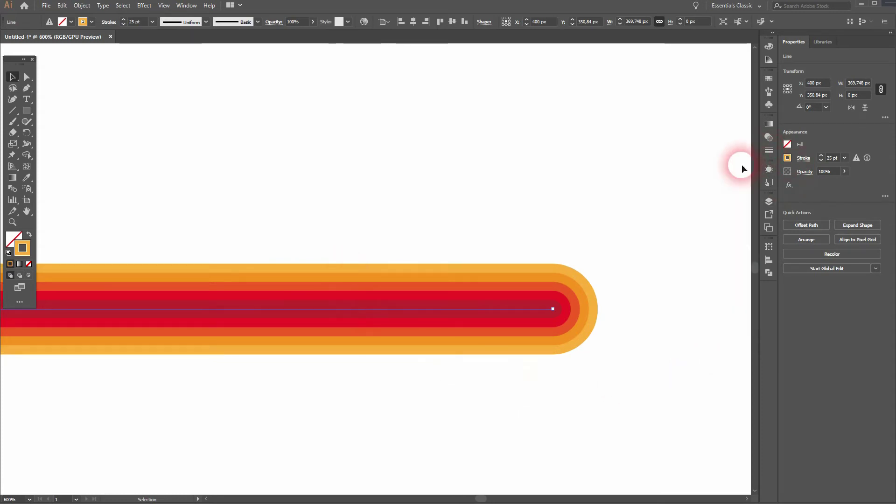
key(ctrl+0)
drag(310, 320, 526, 136)
click(769, 183)
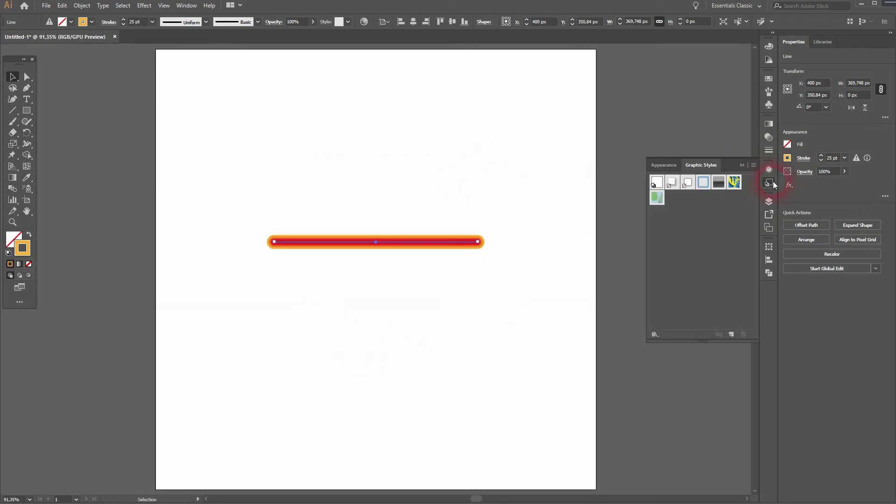
click(185, 6)
click(738, 293)
click(732, 335)
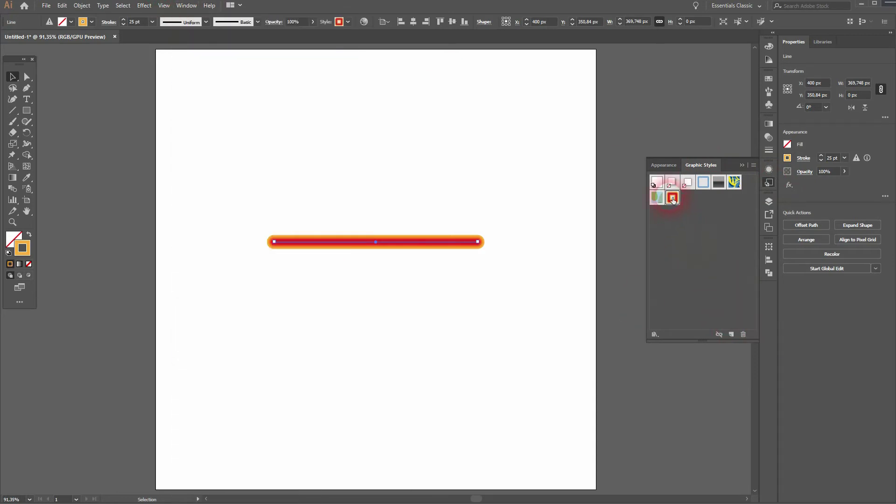
key(Delete)
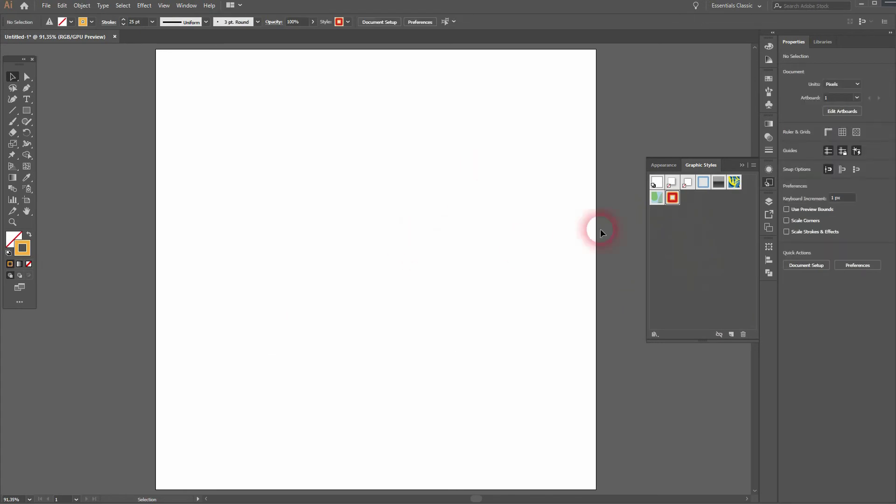
Type MULTIPLE on the artboard, enlarge it, and apply the saved red-orange multi-stroke graphic style.
click(27, 99)
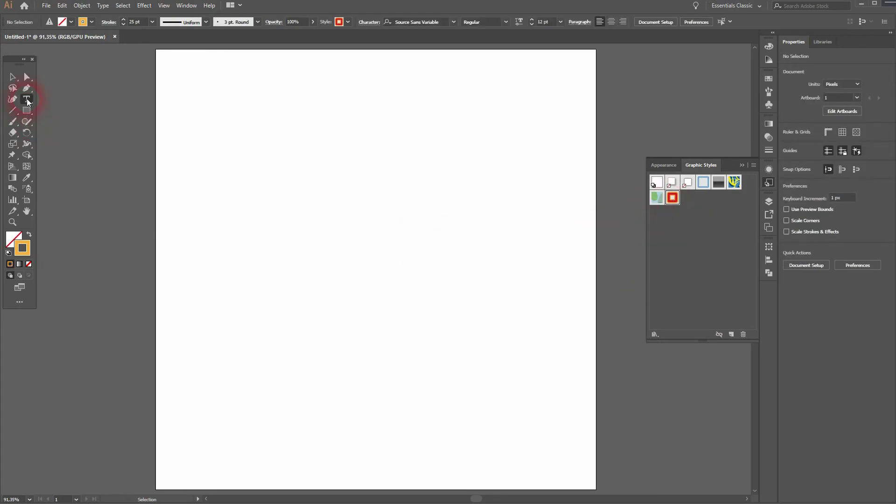
click(306, 262)
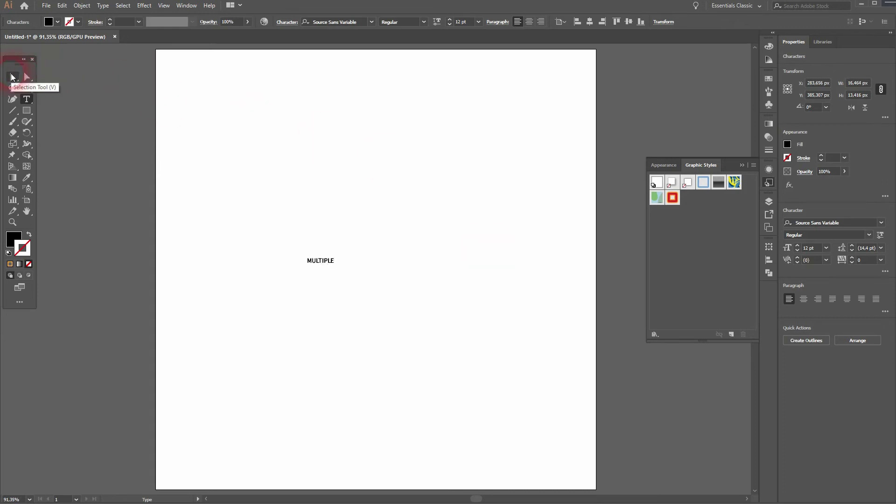
click(12, 77)
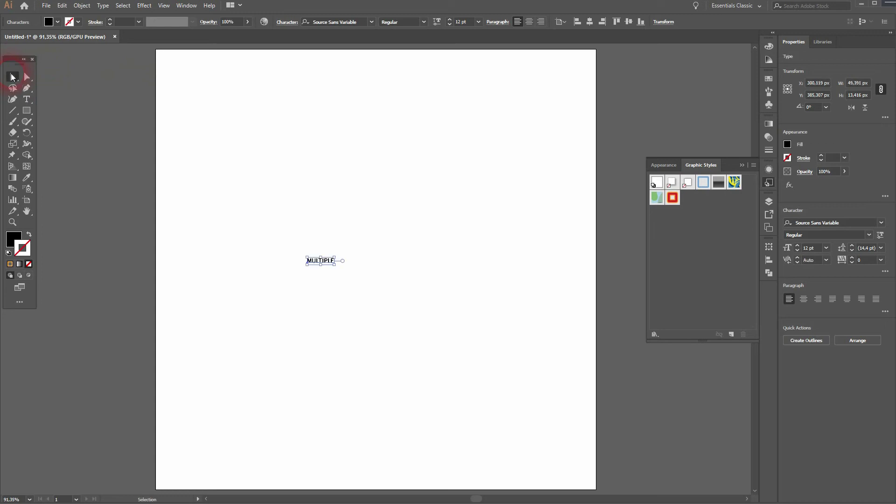
drag(334, 257, 520, 205)
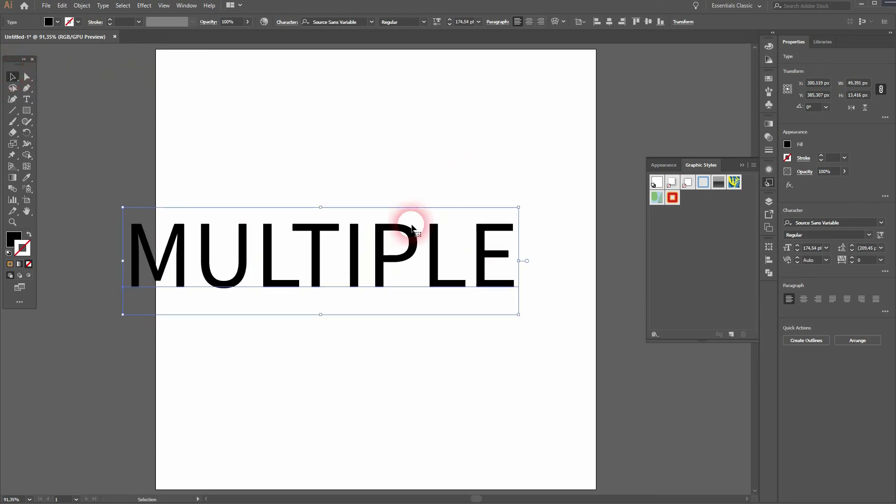
drag(367, 254, 426, 250)
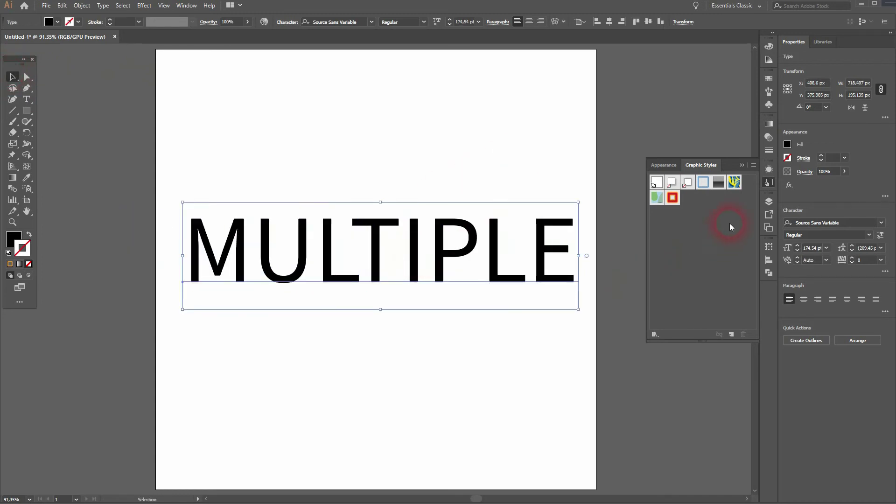
click(672, 197)
click(429, 341)
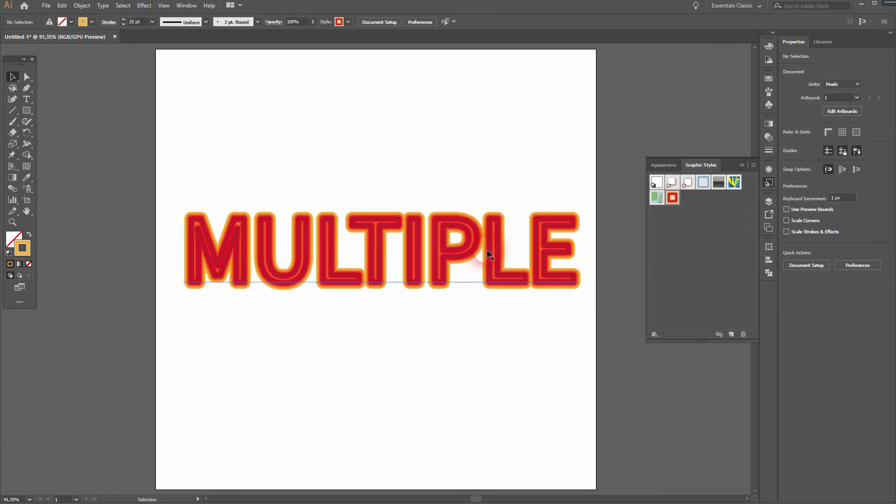
Set the styled MULTIPLE text's font to Franklin Gothic Demi.
drag(286, 140, 453, 324)
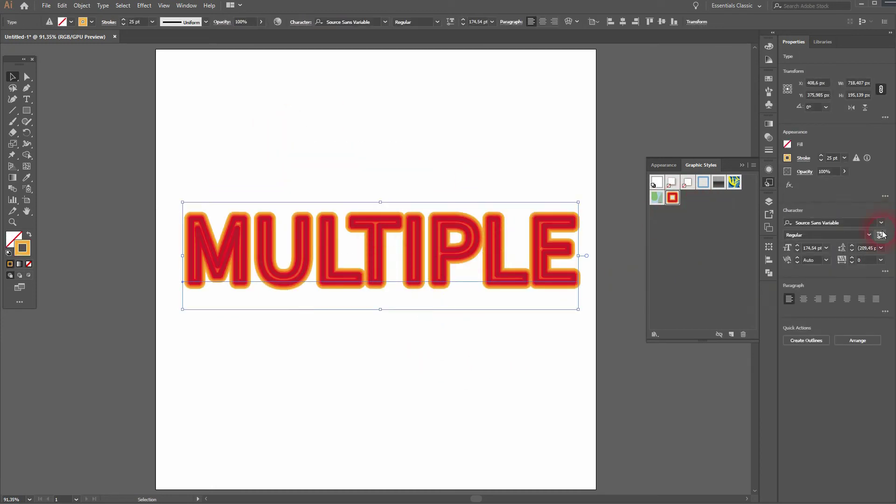
click(882, 223)
click(850, 282)
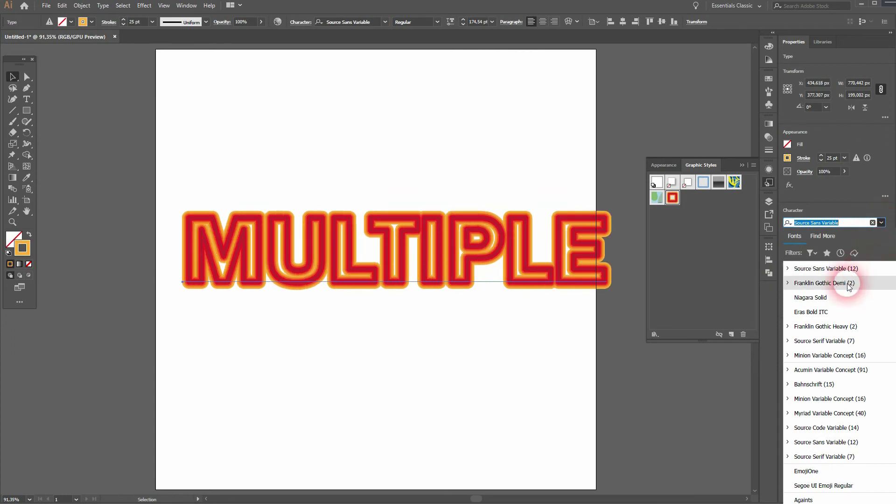
click(528, 329)
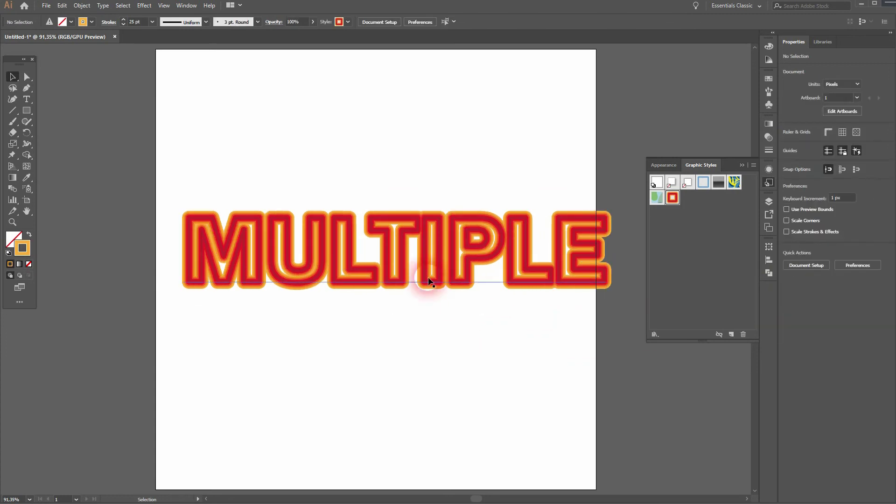
drag(226, 326, 449, 167)
click(881, 228)
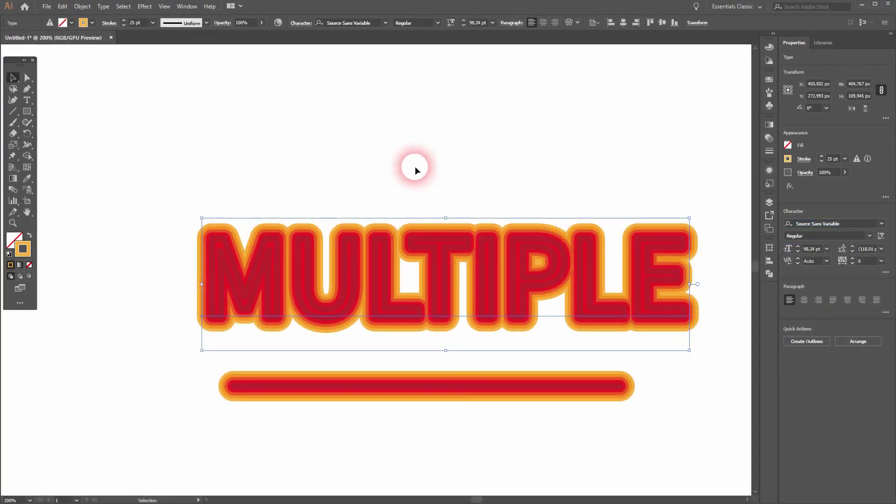
Replace the text MULTIPLE with STROKES, keeping its layered red-orange stroke style.
double_click(421, 286)
key(ctrl+a)
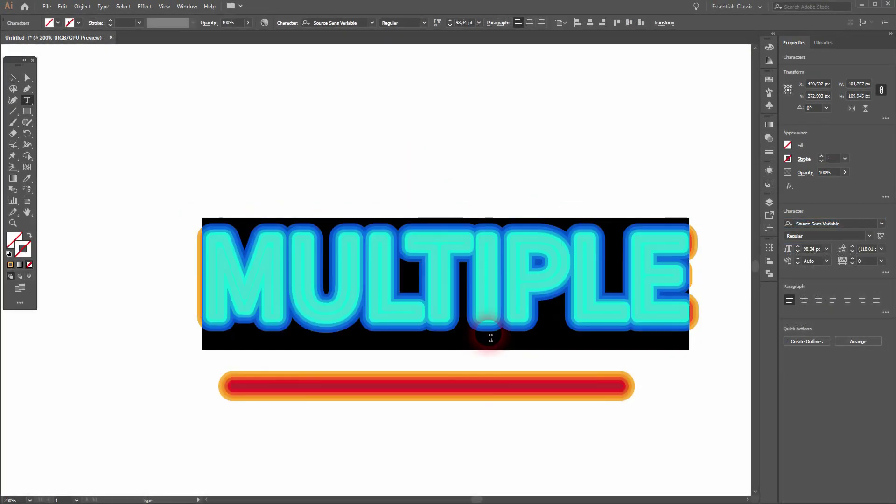
text(STROKES)
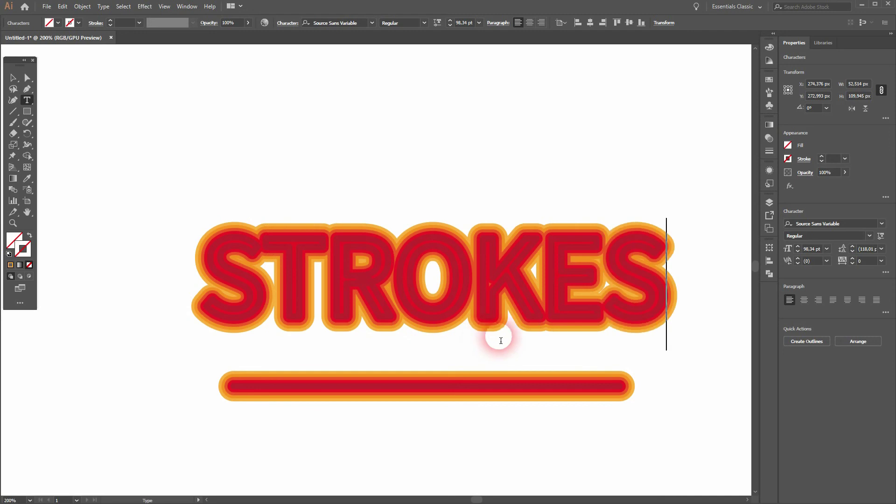
click(13, 78)
click(299, 106)
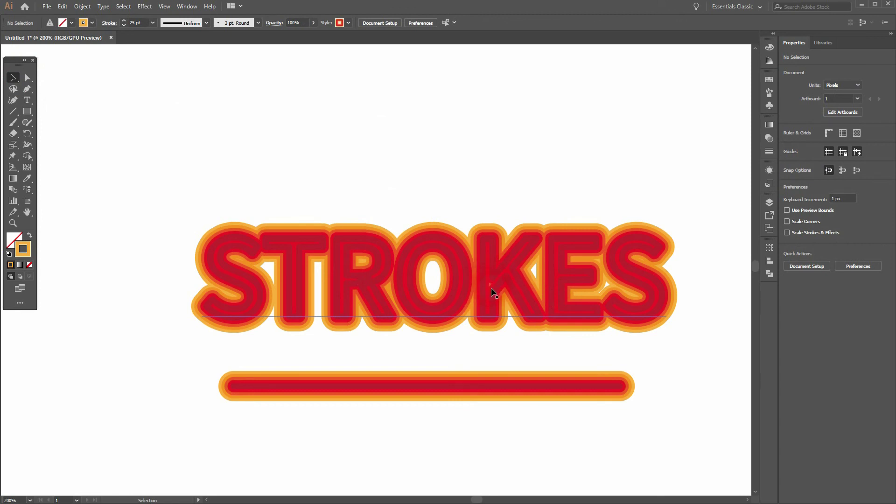
Reduce the STROKES font size to 60 pt, then to 36 pt, and inspect the result.
drag(184, 170, 640, 315)
click(857, 277)
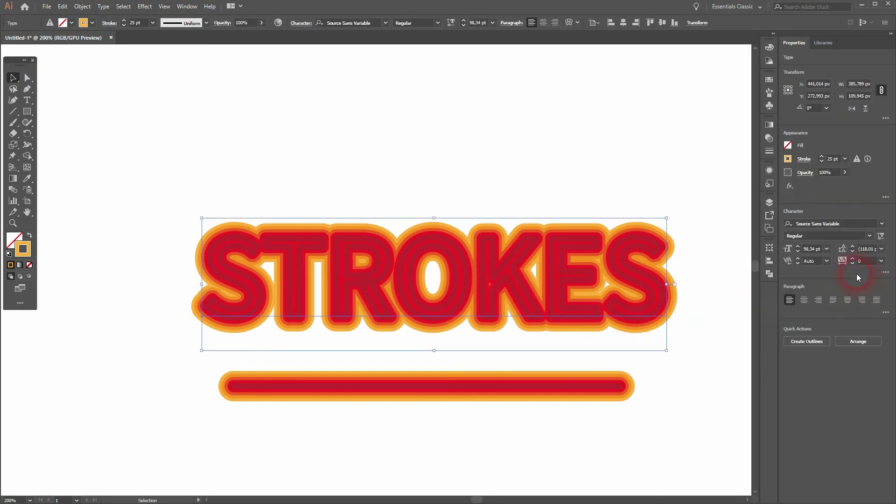
click(828, 250)
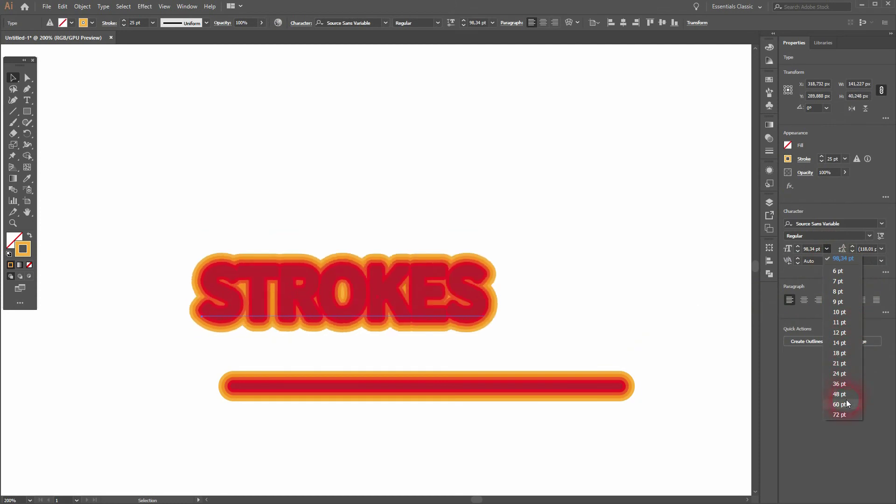
click(845, 404)
scroll(300, 316, up, 2)
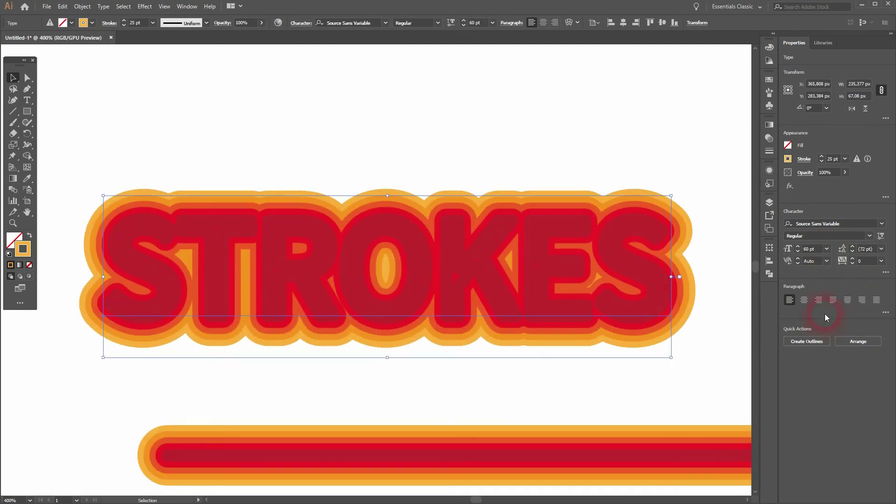
click(826, 248)
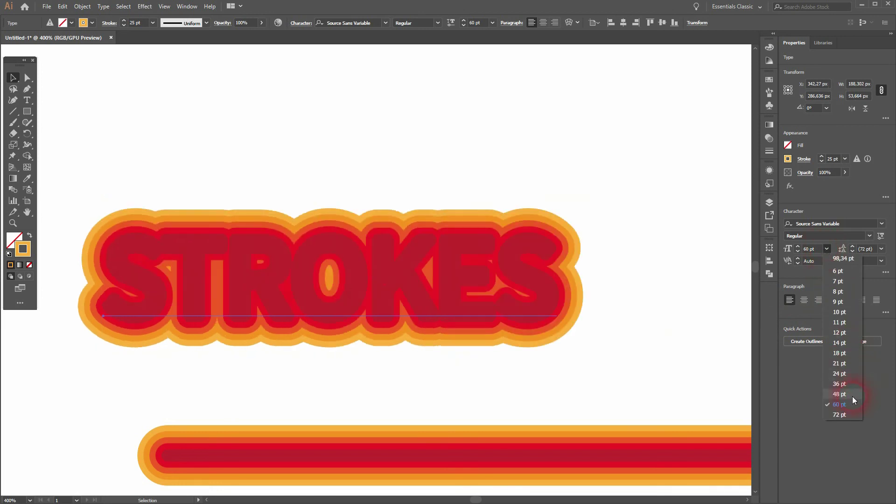
click(853, 384)
scroll(332, 359, up, 2)
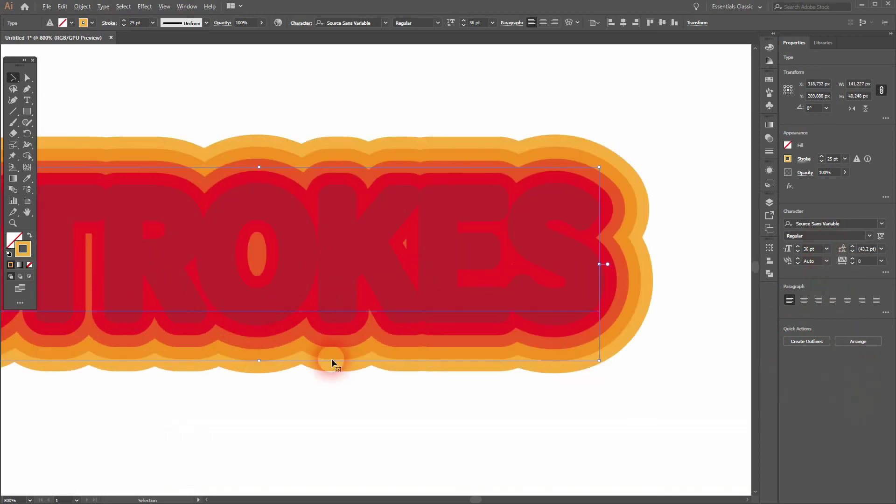
drag(498, 366, 504, 373)
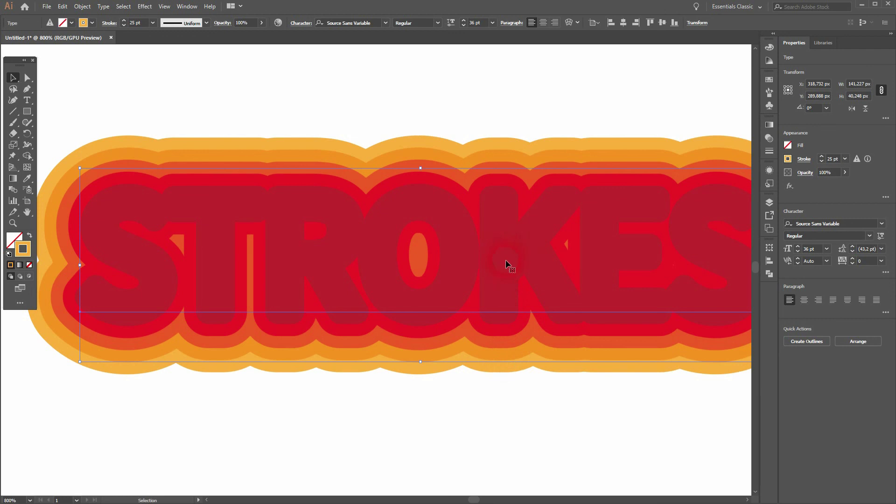
scroll(553, 292, down, 1)
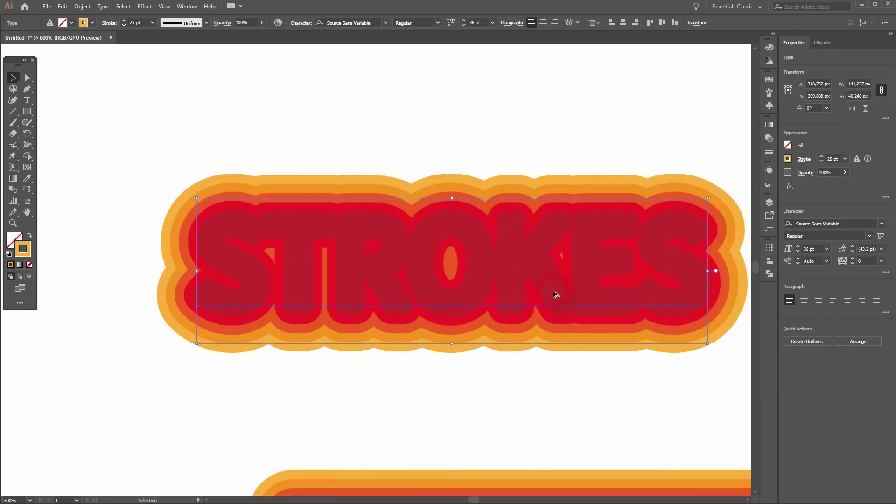